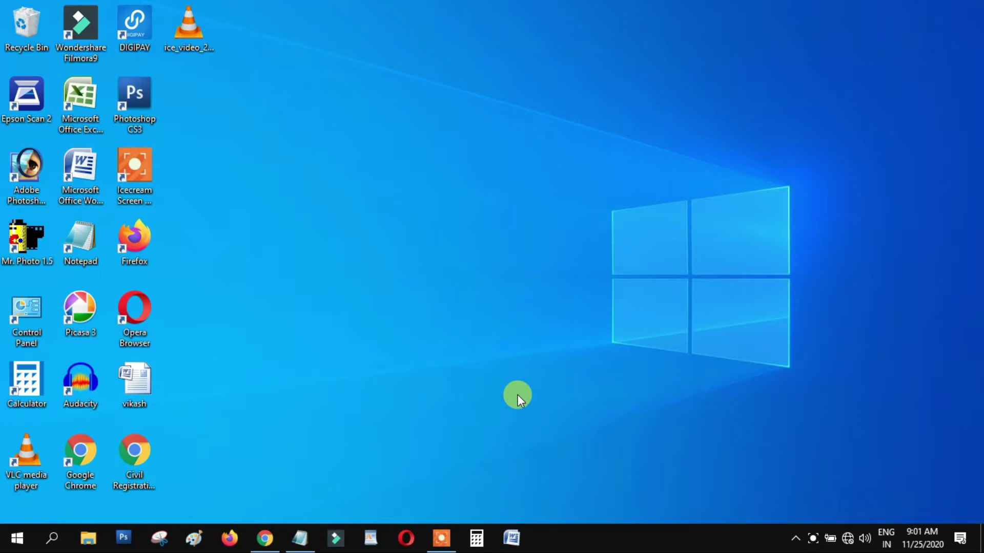
Step: Refresh the desktop, then start Audacity and minimize its window
{"action": "right_click", "coordinate": [502, 262]}
{"action": "left_click", "coordinate": [527, 296]}
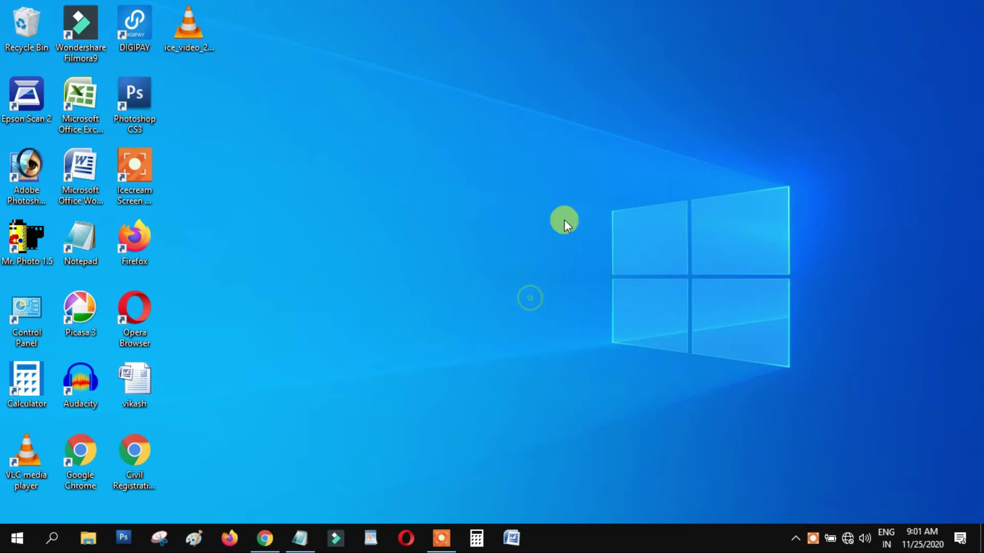
{"action": "double_click", "coordinate": [79, 388]}
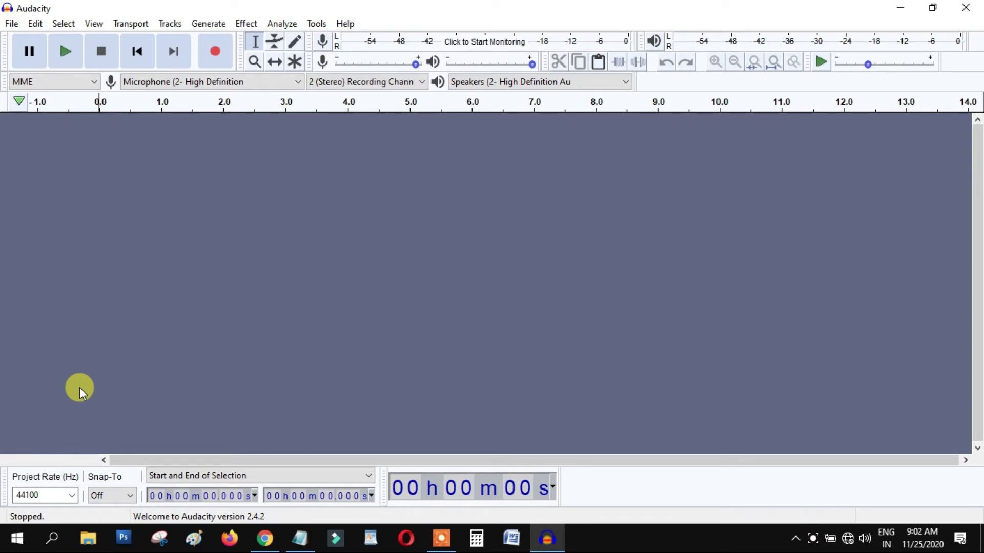
{"action": "left_click", "coordinate": [15, 24]}
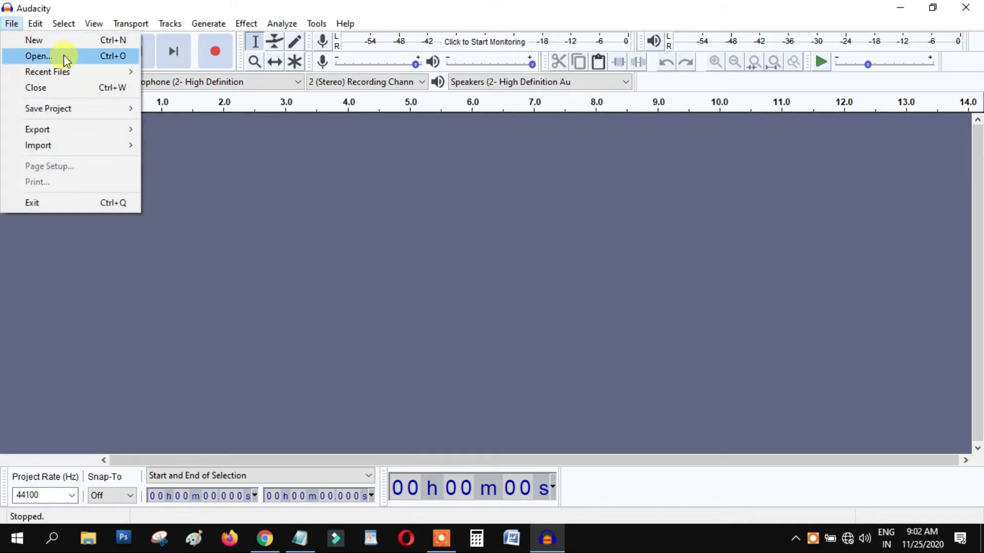
{"action": "left_click", "coordinate": [901, 9]}
{"action": "left_click", "coordinate": [900, 8]}
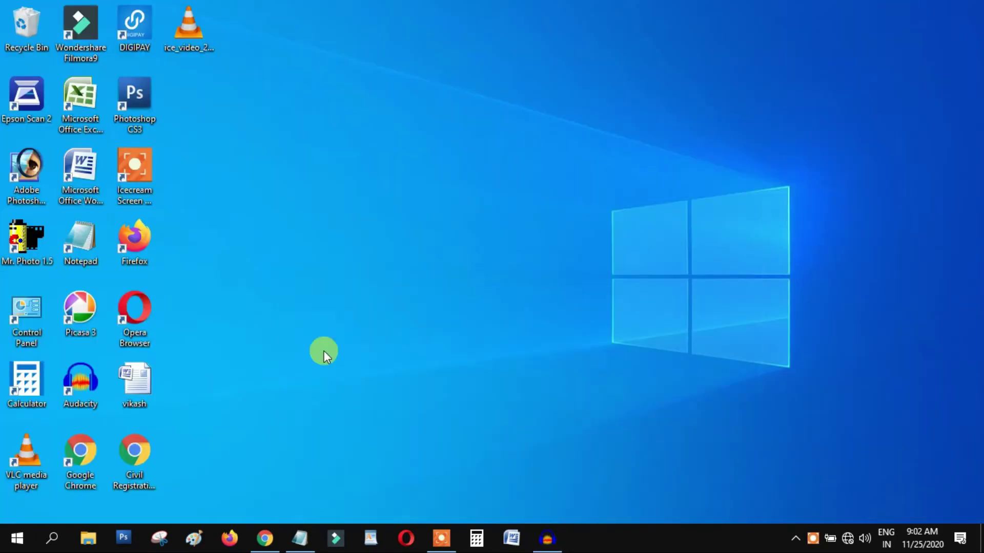
Step: Open the Antra Singh music folder on New Volume (D:) in File Explorer
{"action": "left_click", "coordinate": [89, 536]}
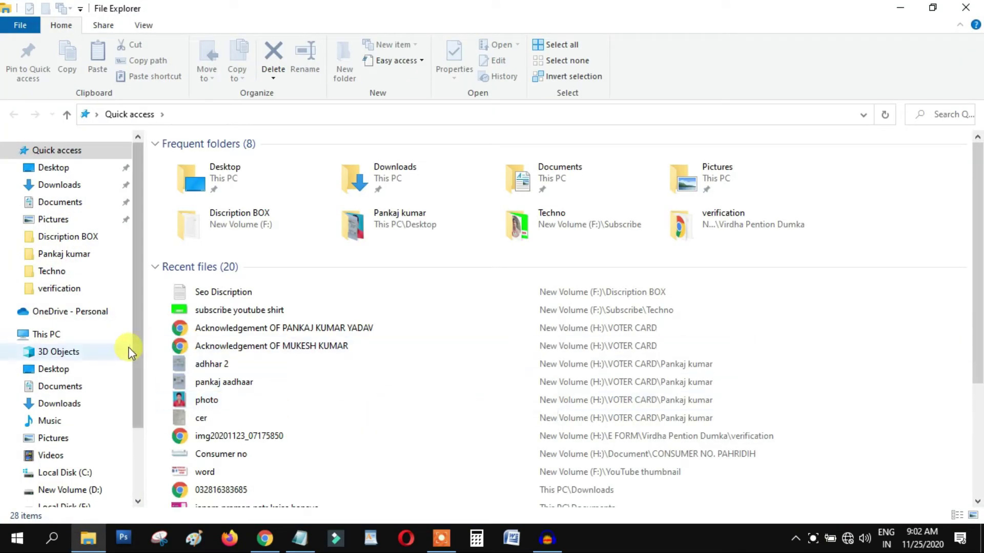
{"action": "scroll", "coordinate": [118, 359], "scroll_direction": "down", "scroll_amount": 1}
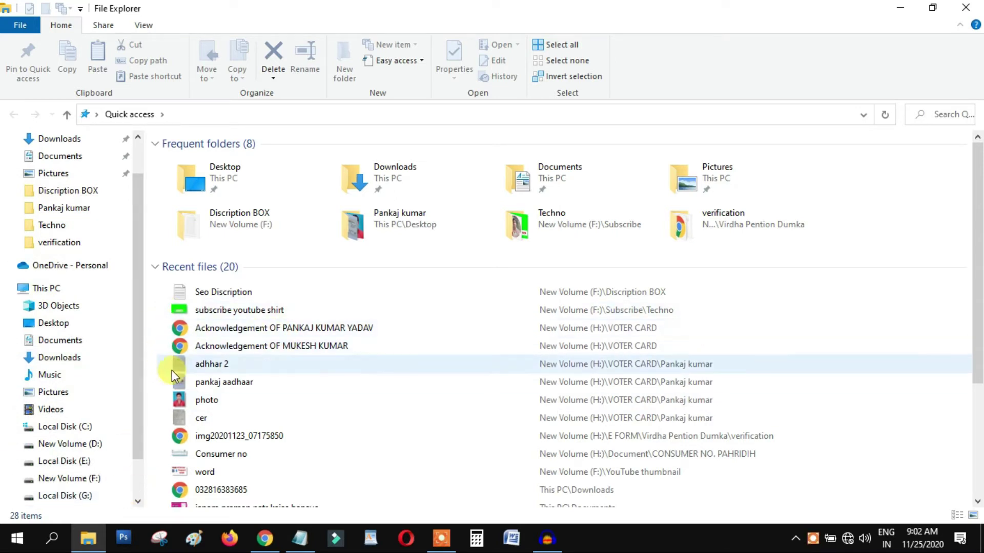
{"action": "scroll", "coordinate": [77, 410], "scroll_direction": "down", "scroll_amount": 1}
{"action": "left_click", "coordinate": [99, 427]}
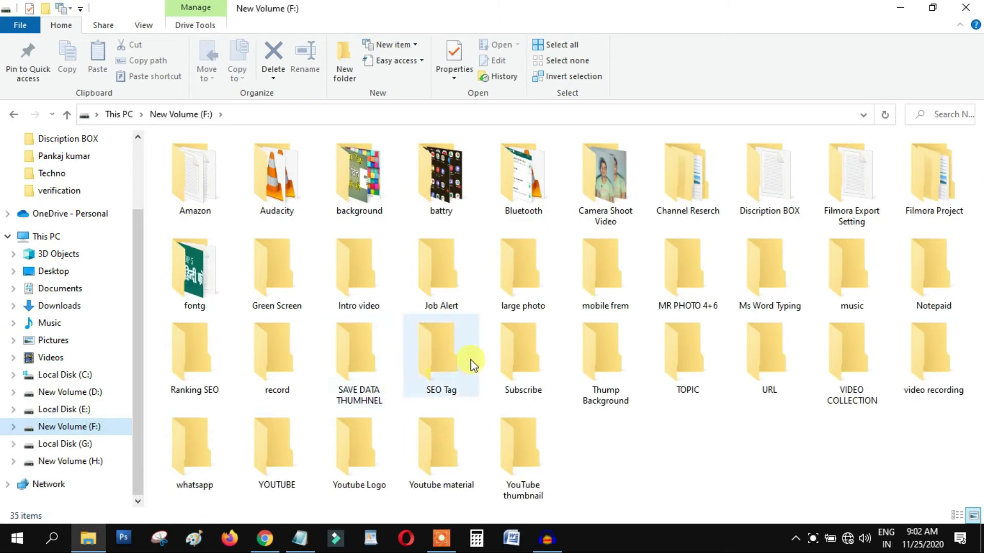
{"action": "left_click", "coordinate": [91, 393]}
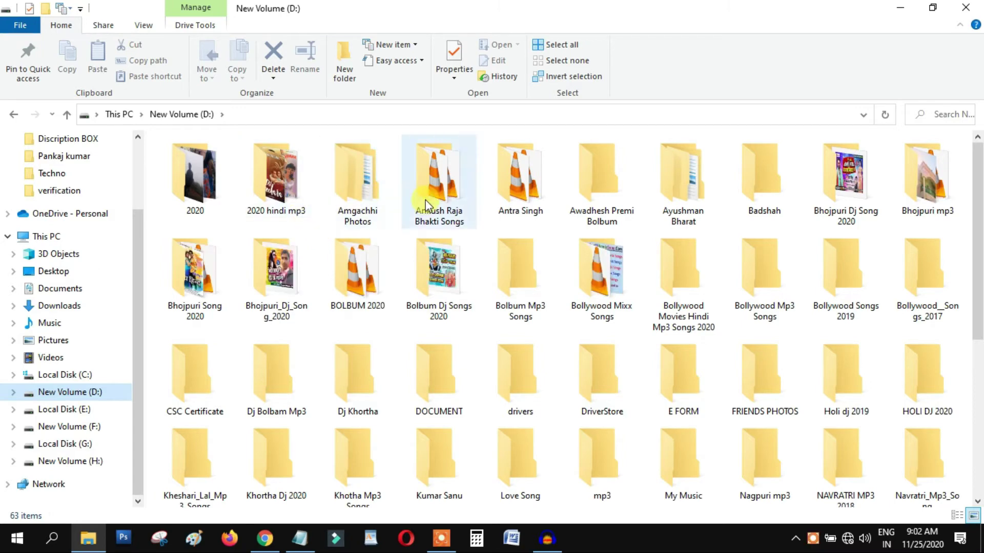
{"action": "double_click", "coordinate": [515, 201]}
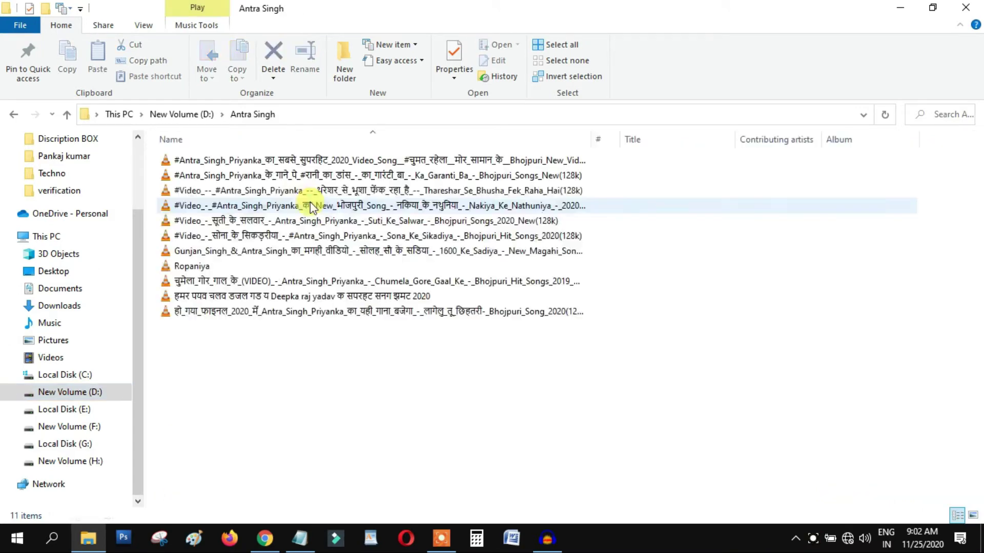
Step: Import the song Thareshar_Se_Bhusha_Fek_Raha_Hai(128k) from the folder into Audacity and reduce the height of its track
{"action": "left_click", "coordinate": [283, 193]}
{"action": "left_click_drag", "start_coordinate": [282, 193], "coordinate": [374, 200]}
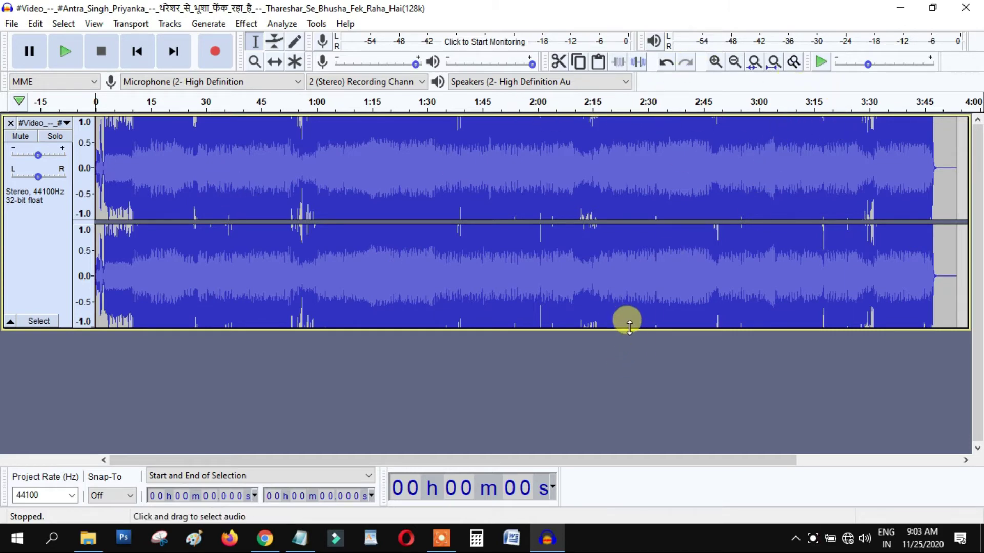
{"action": "left_click_drag", "start_coordinate": [626, 327], "coordinate": [607, 190]}
Step: Select the quiet passage of the song from about 2:21.931 to 2:21.950
{"action": "left_click", "coordinate": [608, 175]}
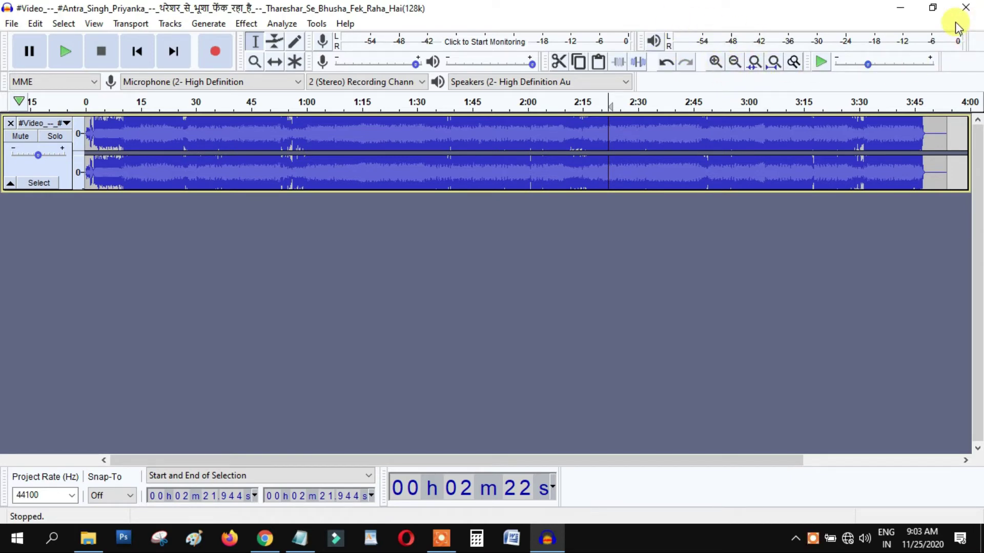
{"action": "left_click", "coordinate": [715, 62]}
{"action": "left_click", "coordinate": [715, 63]}
{"action": "left_click", "coordinate": [715, 63]}
{"action": "left_click", "coordinate": [715, 63]}
{"action": "left_click", "coordinate": [715, 62]}
{"action": "left_click", "coordinate": [715, 63]}
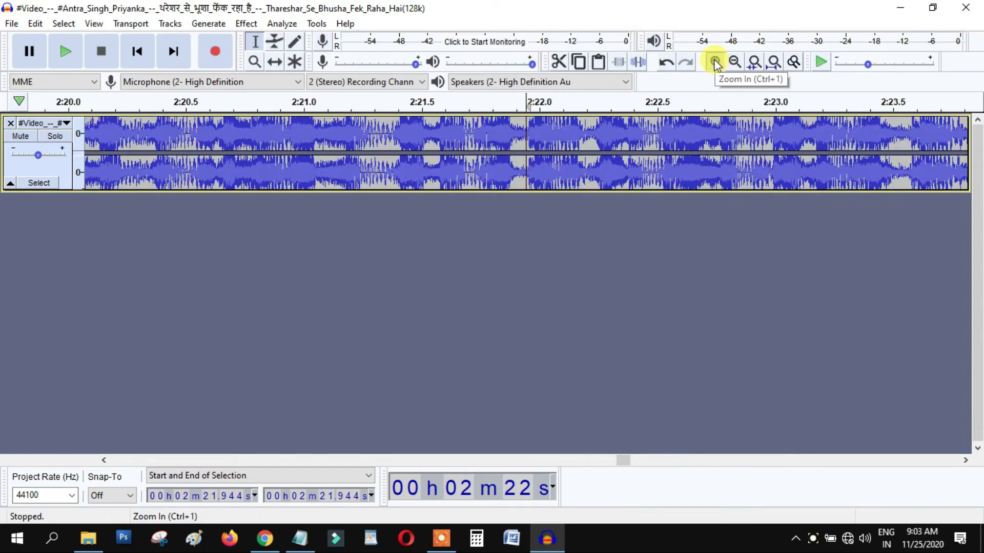
{"action": "left_click", "coordinate": [715, 62]}
{"action": "left_click", "coordinate": [715, 63]}
{"action": "left_click", "coordinate": [715, 63]}
{"action": "left_click", "coordinate": [716, 63]}
{"action": "left_click", "coordinate": [716, 62]}
{"action": "left_click", "coordinate": [716, 62]}
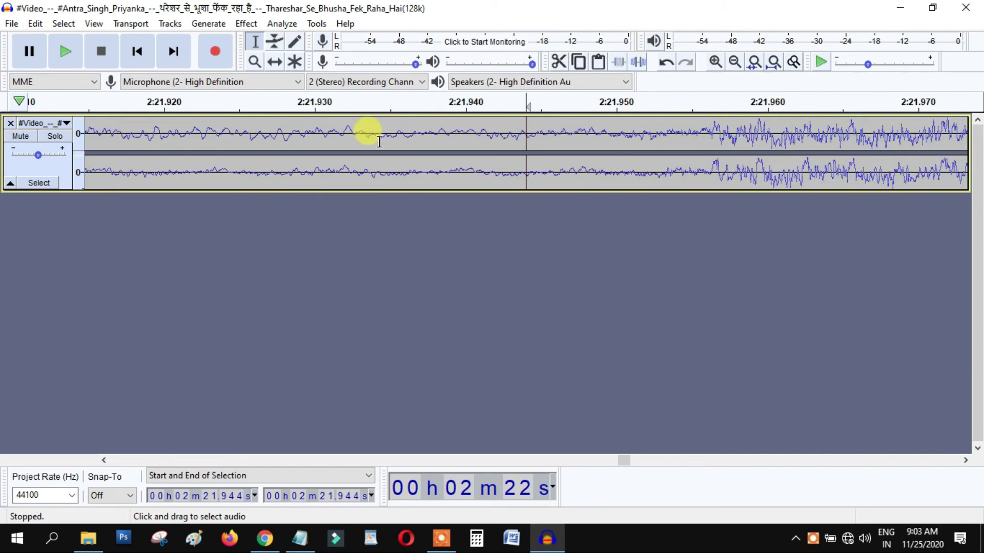
{"action": "left_click_drag", "start_coordinate": [334, 148], "coordinate": [621, 153]}
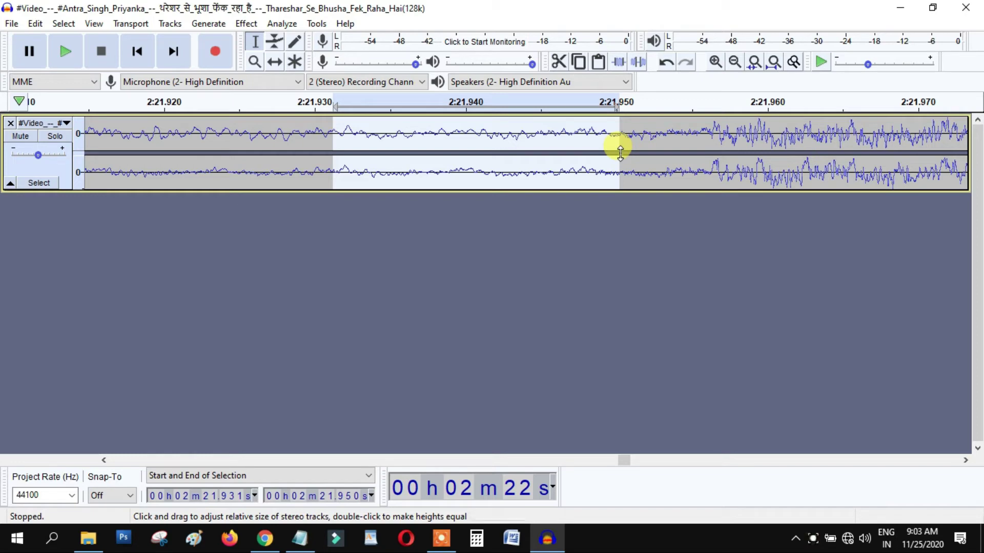
Step: Reselect the quiet passage from about 2:21.932 to 2:21.948 and try to capture it as the Noise Reduction profile
{"action": "left_click_drag", "start_coordinate": [358, 152], "coordinate": [435, 164]}
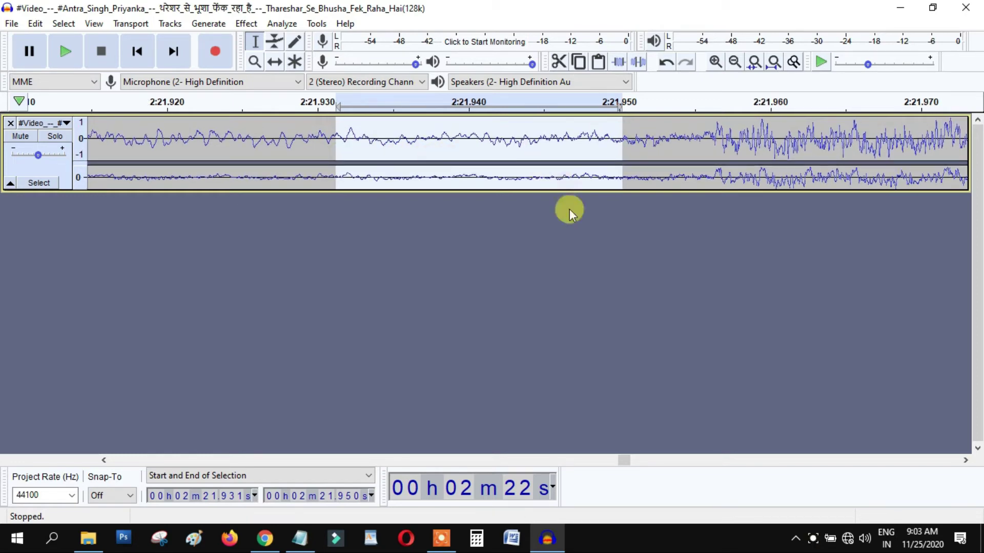
{"action": "left_click", "coordinate": [569, 243]}
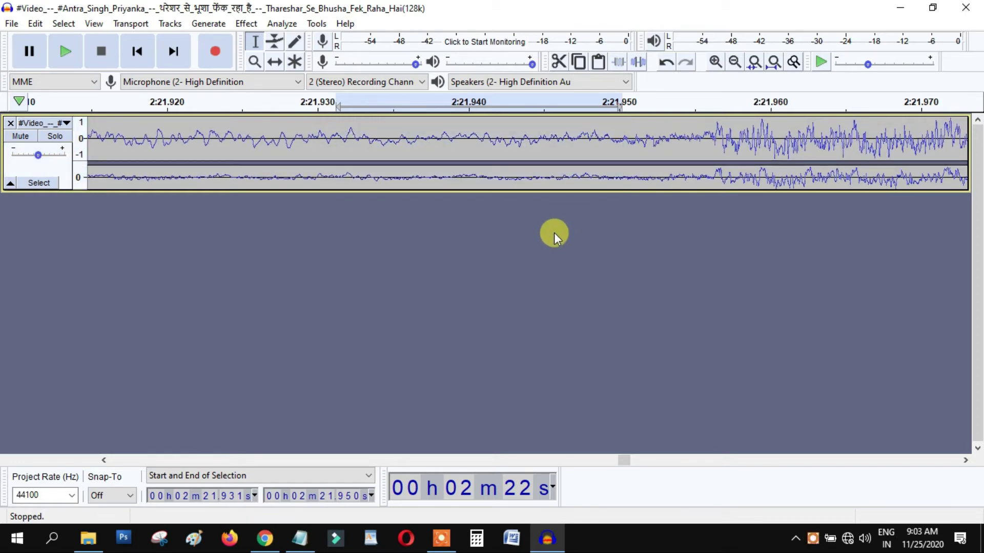
{"action": "left_click_drag", "start_coordinate": [589, 159], "coordinate": [352, 158]}
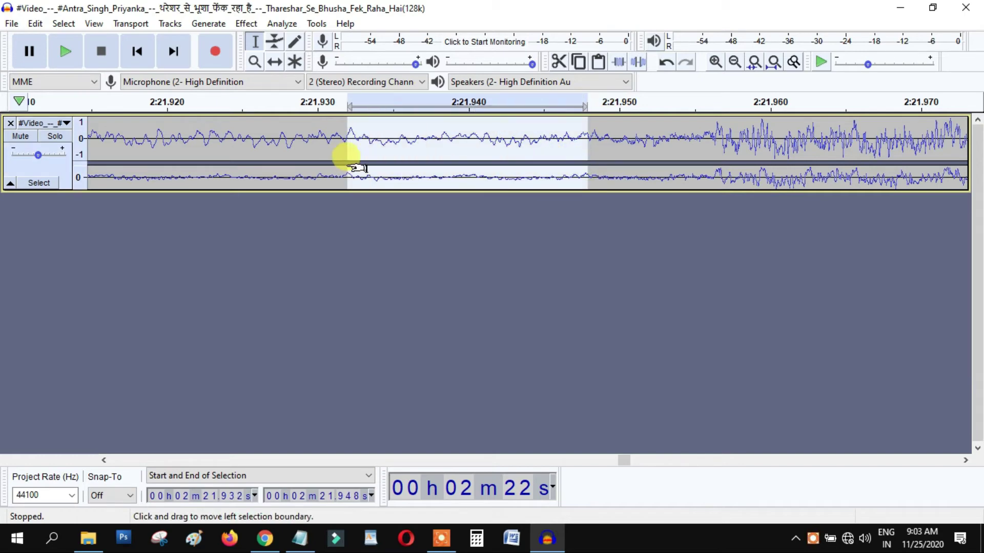
{"action": "left_click", "coordinate": [247, 22]}
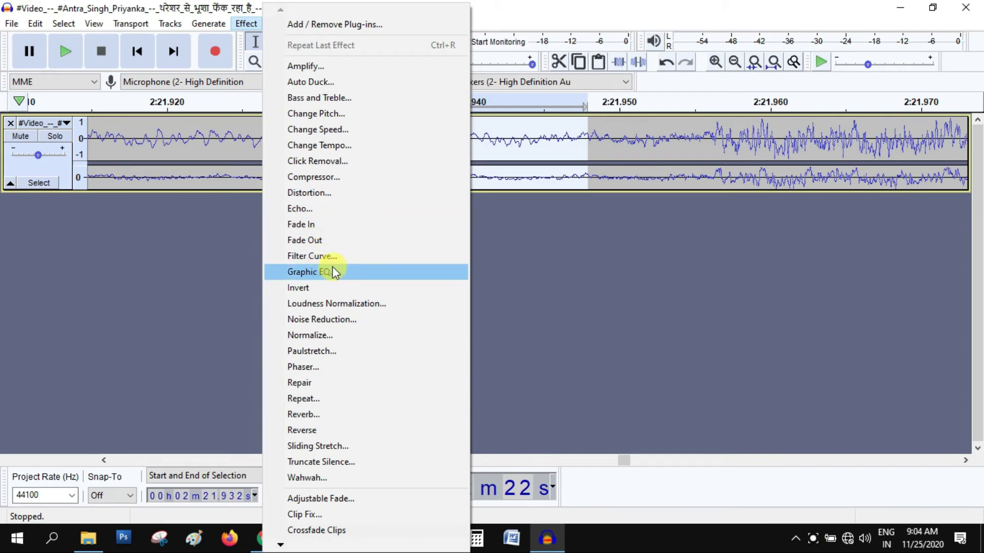
{"action": "left_click", "coordinate": [344, 320]}
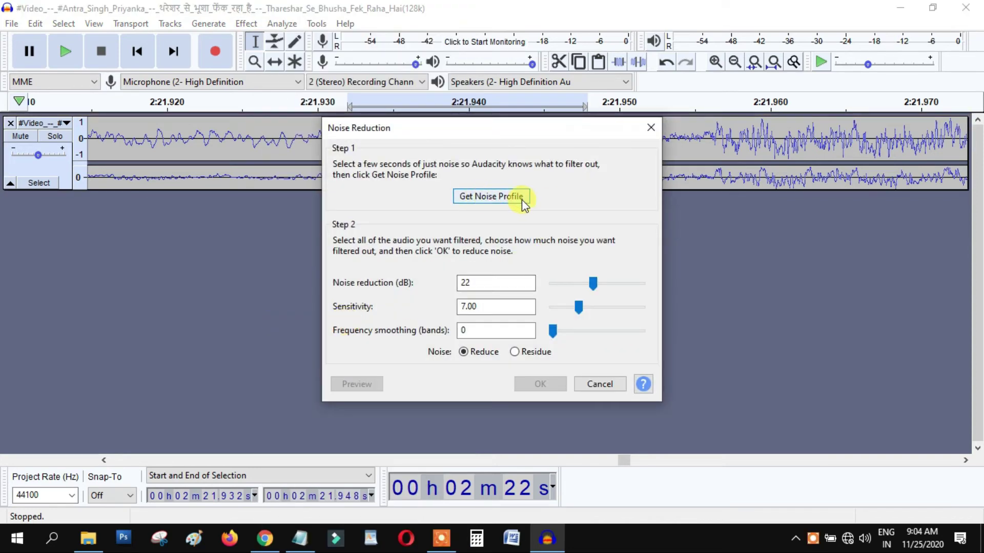
{"action": "left_click", "coordinate": [469, 197]}
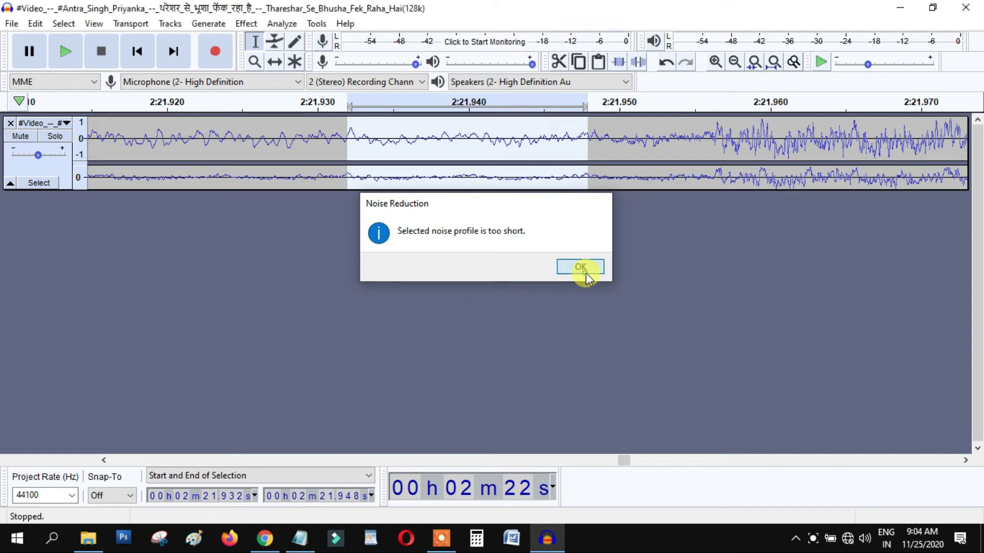
{"action": "left_click", "coordinate": [581, 267]}
{"action": "left_click", "coordinate": [562, 153]}
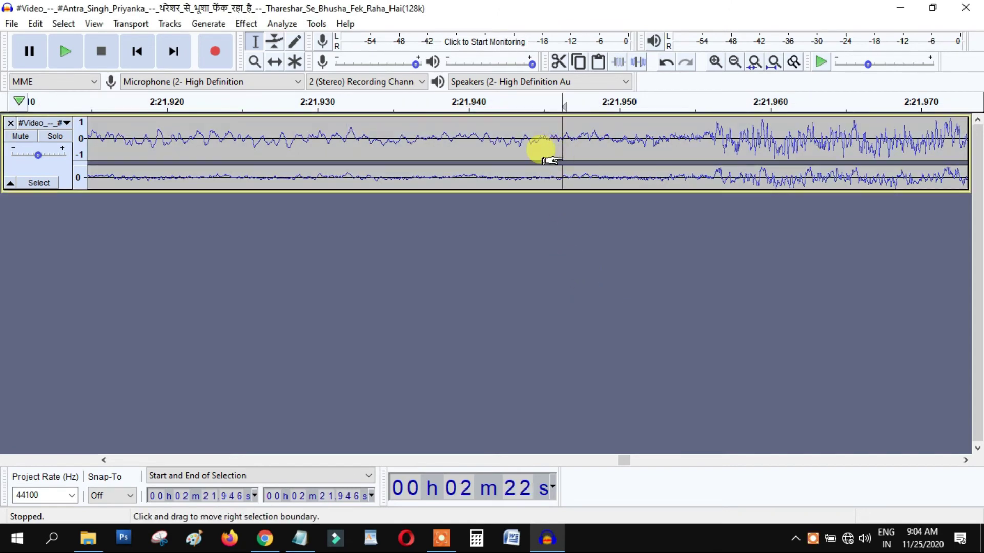
{"action": "left_click", "coordinate": [239, 25]}
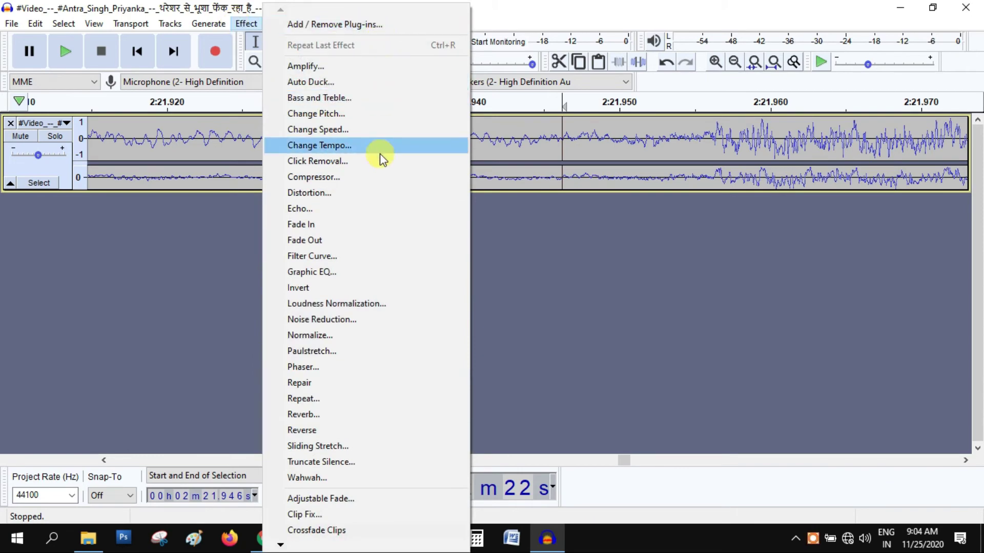
{"action": "left_click", "coordinate": [336, 324]}
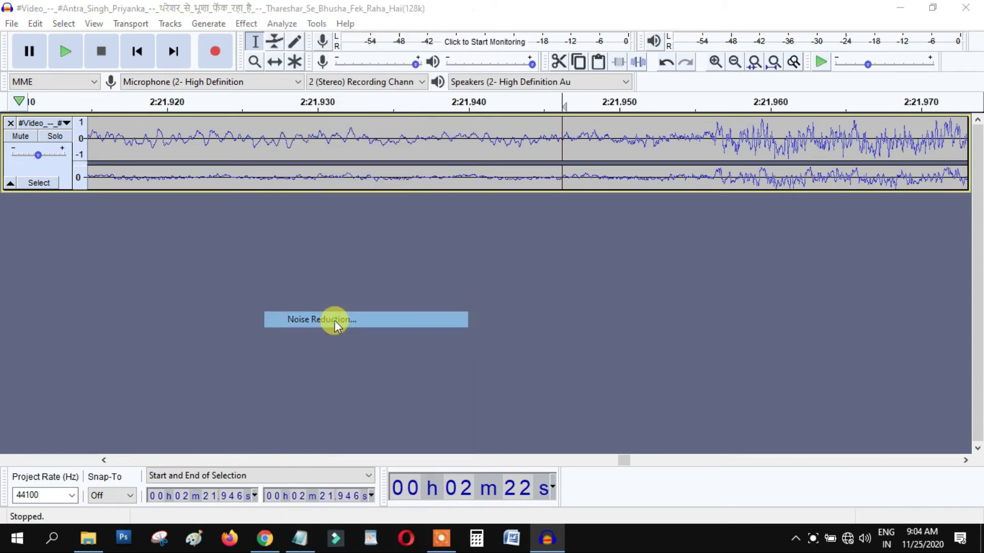
{"action": "left_click", "coordinate": [611, 316]}
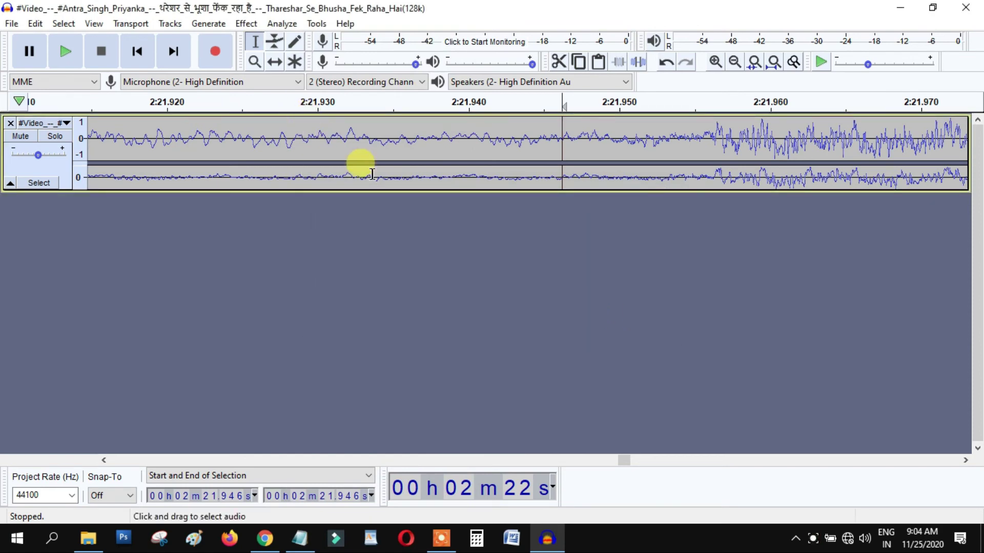
{"action": "left_click", "coordinate": [356, 156]}
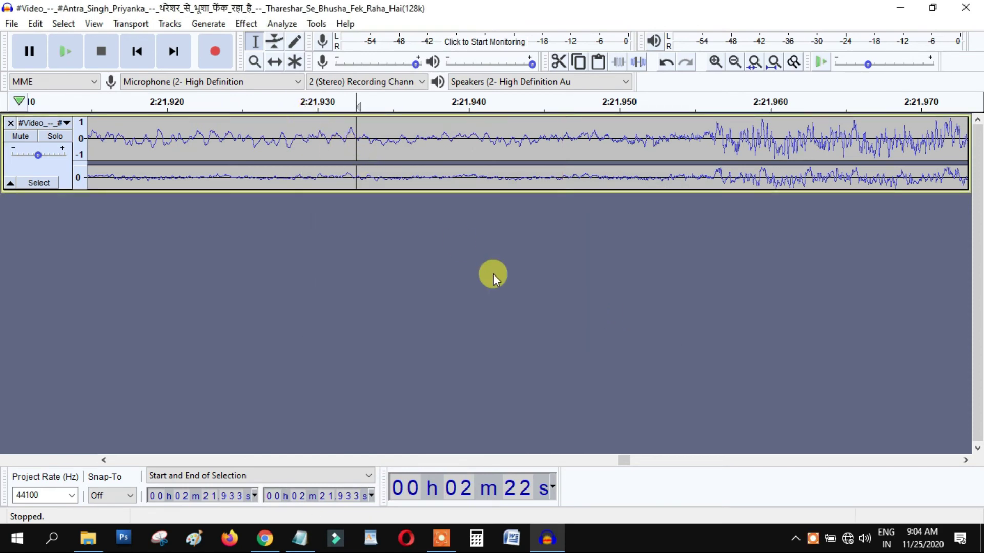
{"action": "key", "text": "ctrl+a"}
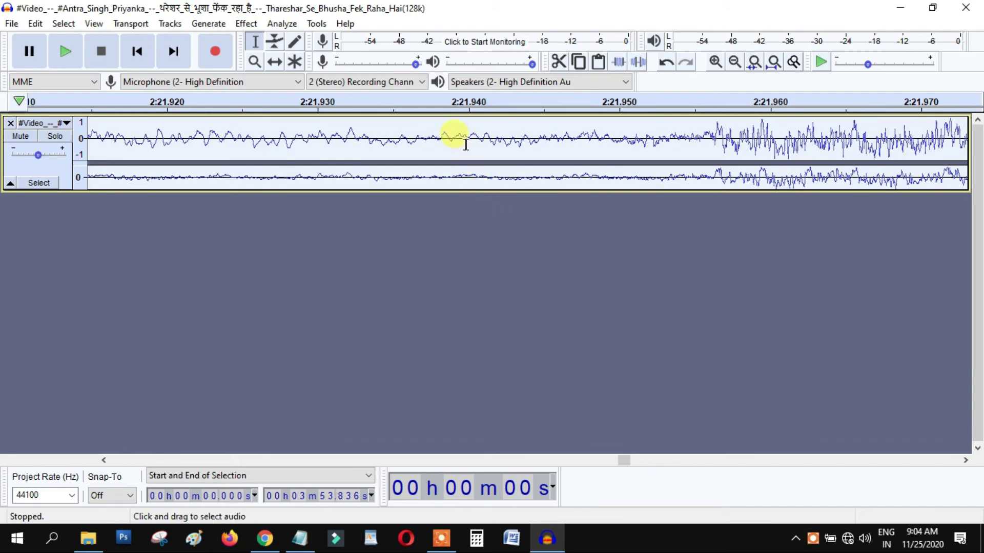
{"action": "left_click", "coordinate": [528, 257]}
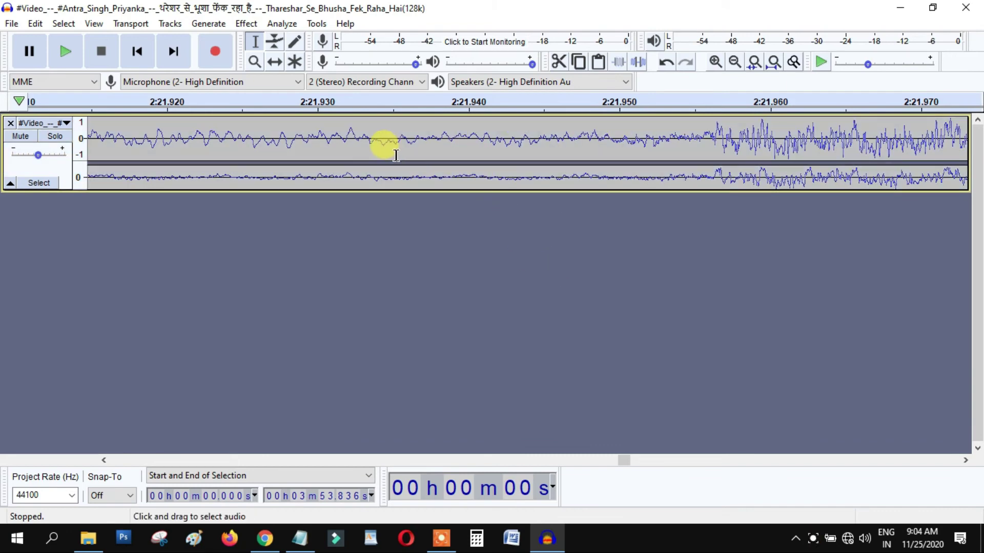
Step: Select the audio from about 2:21.935 to 2:21.952 and try to get a noise profile from it in Noise Reduction
{"action": "left_click_drag", "start_coordinate": [395, 148], "coordinate": [653, 162]}
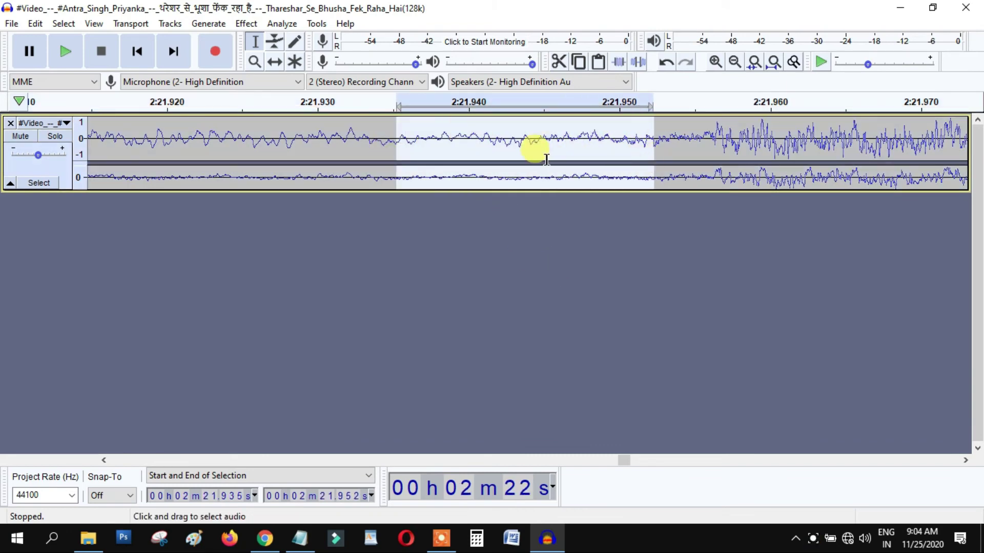
{"action": "left_click", "coordinate": [246, 25]}
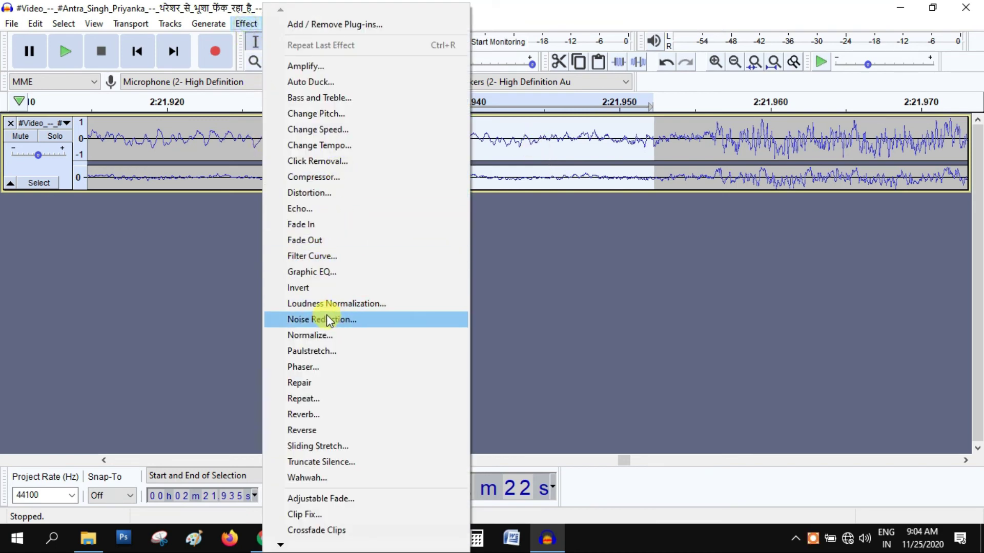
{"action": "left_click", "coordinate": [346, 320]}
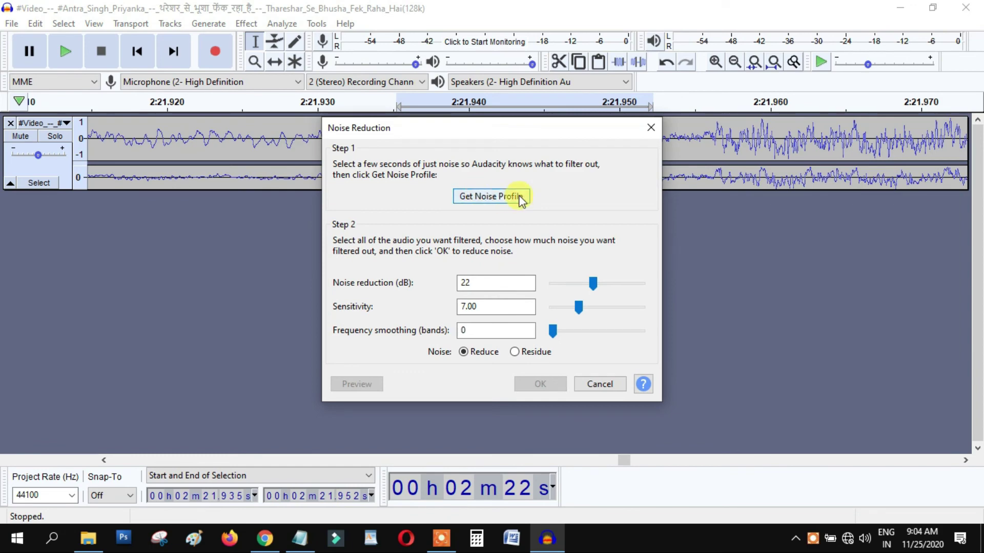
{"action": "left_click", "coordinate": [494, 200]}
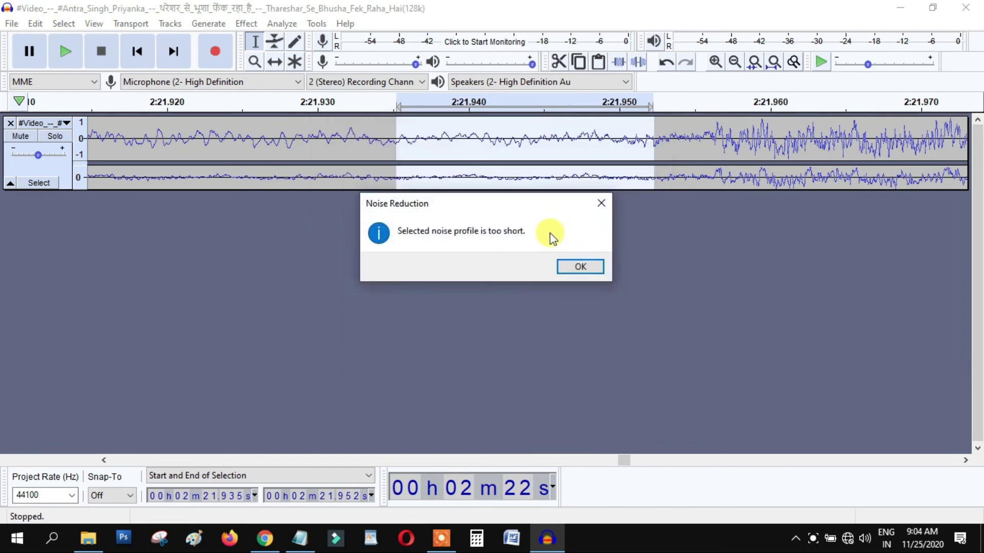
{"action": "left_click", "coordinate": [567, 267]}
Step: Select the entire track, examine the Noise Reduction settings and close them without applying the effect
{"action": "left_click", "coordinate": [518, 173]}
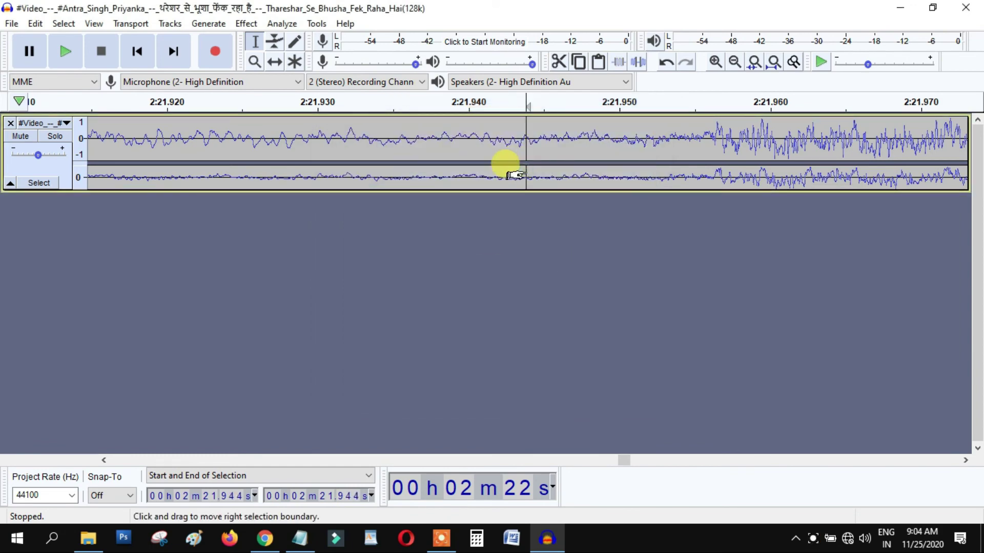
{"action": "key", "text": "ctrl+a"}
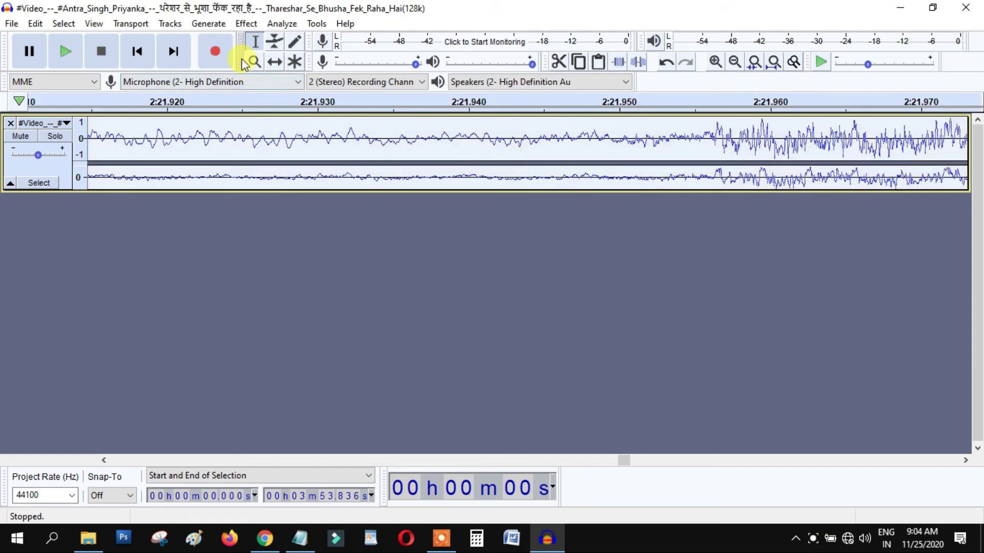
{"action": "left_click", "coordinate": [250, 25]}
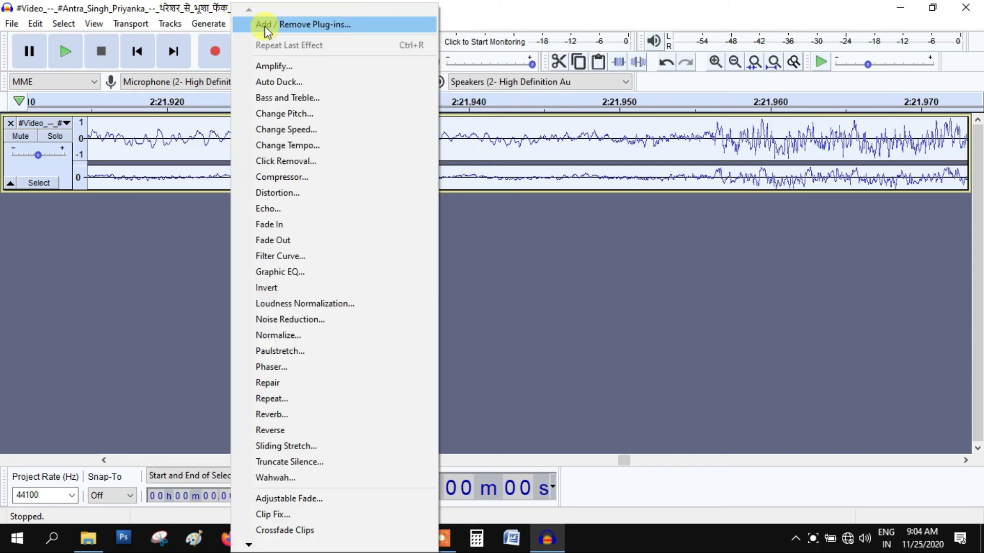
{"action": "left_click", "coordinate": [296, 321]}
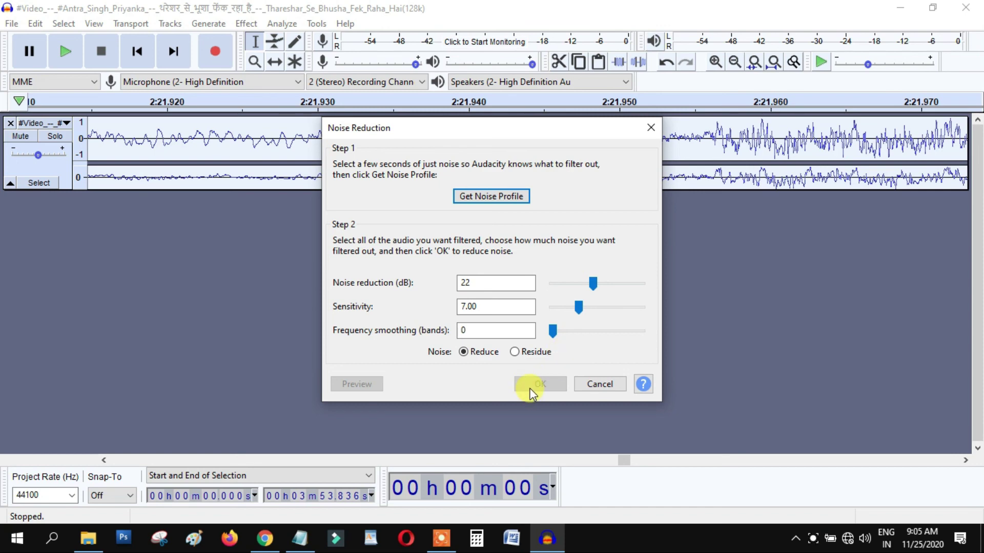
{"action": "left_click", "coordinate": [649, 127]}
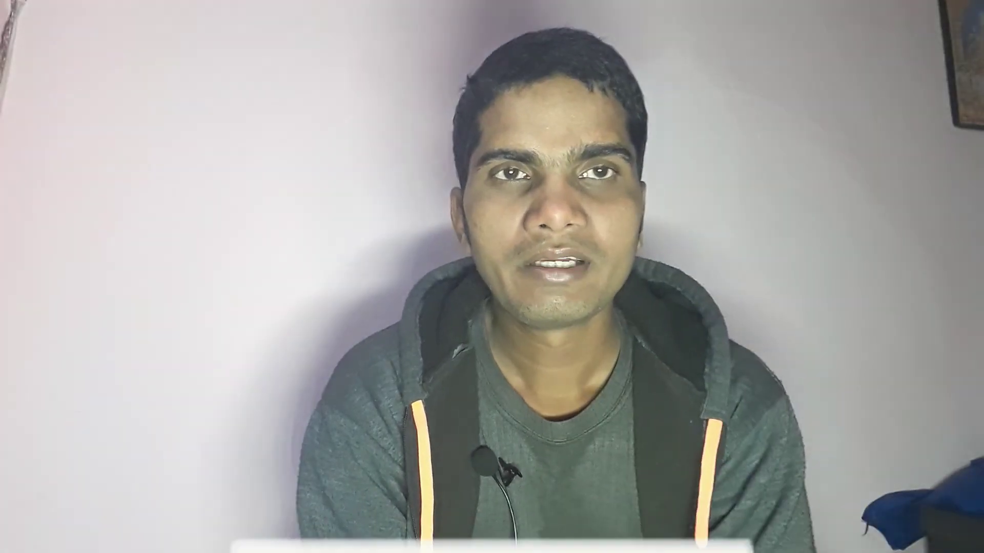